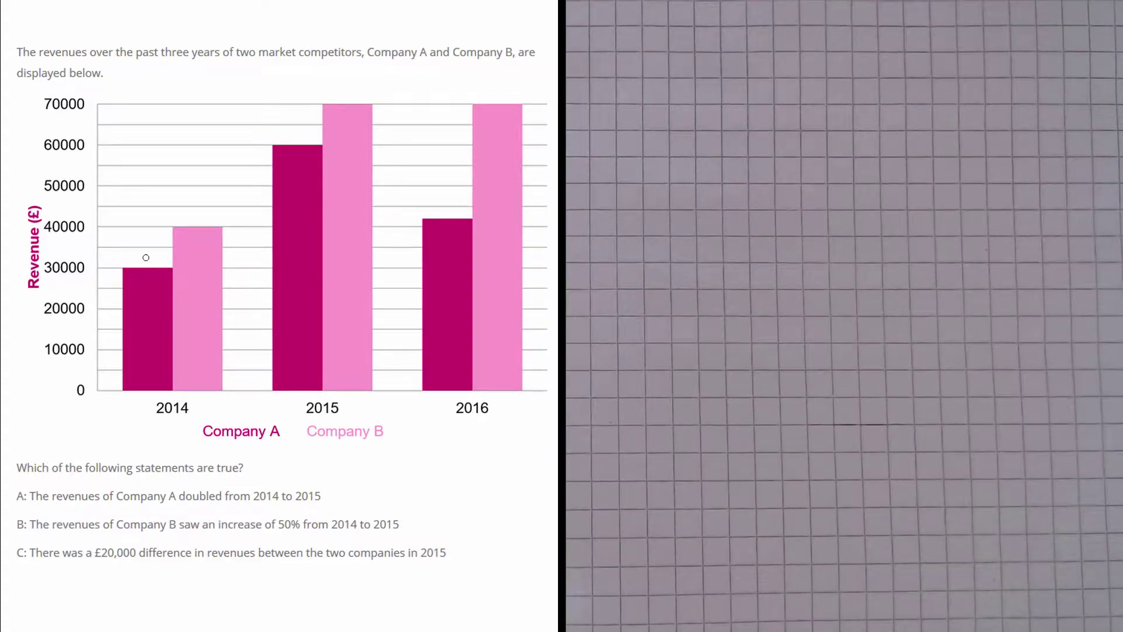
- Mark the top of Company A's 2014 bar at the 30000 level with a highlighter line
{"action": "left_click_drag", "start_coordinate": [173, 272], "coordinate": [97, 272]}
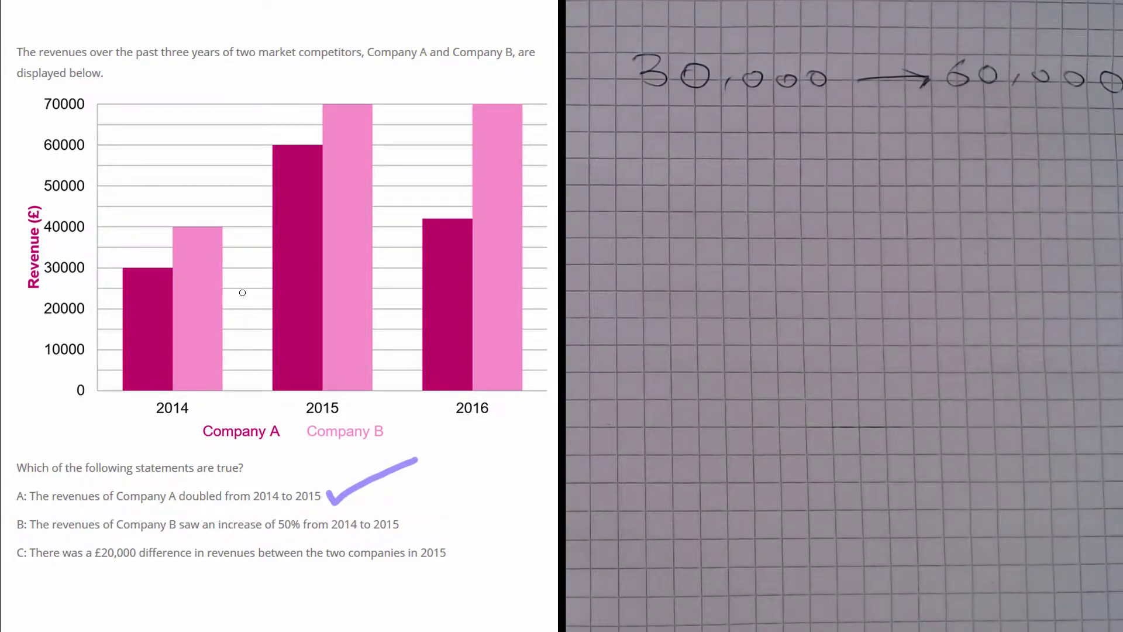
- Mark Company B's 2014 revenue level at 40000 with a highlighter line
{"action": "left_click_drag", "start_coordinate": [224, 229], "coordinate": [105, 230]}
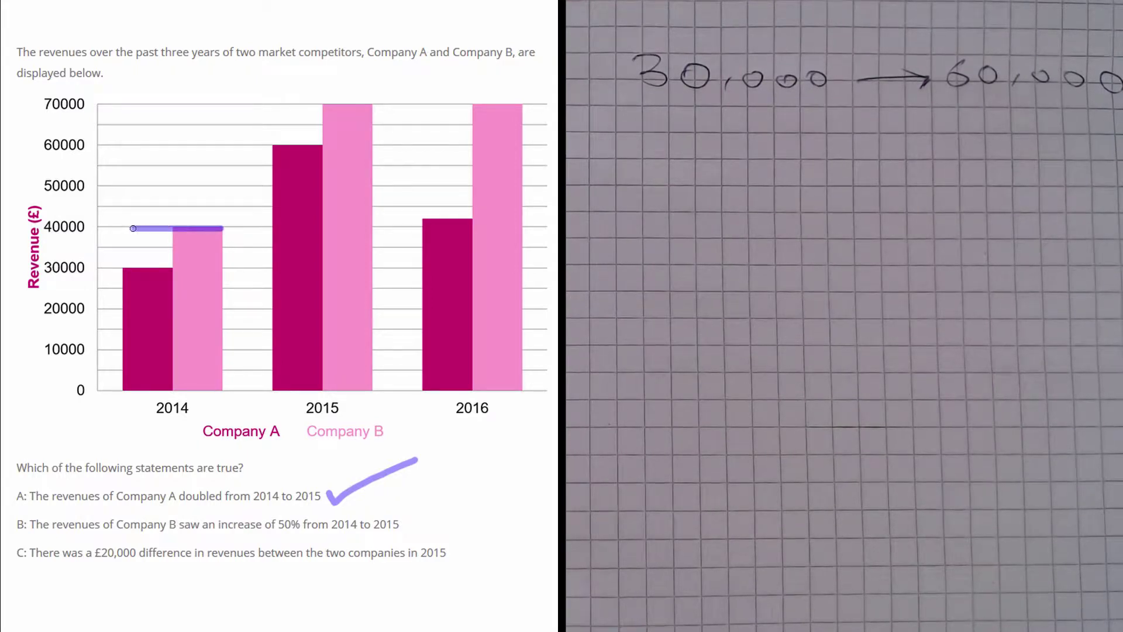